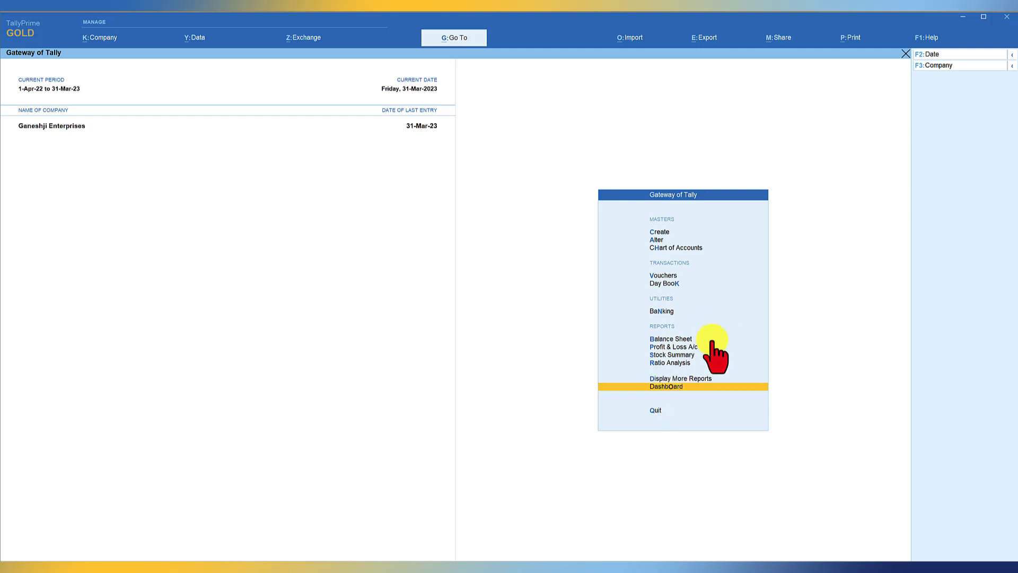
# - Open the Dashboard and view the April 2022 sales vouchers behind the Sales Trend chart
pyautogui.click(683, 391)
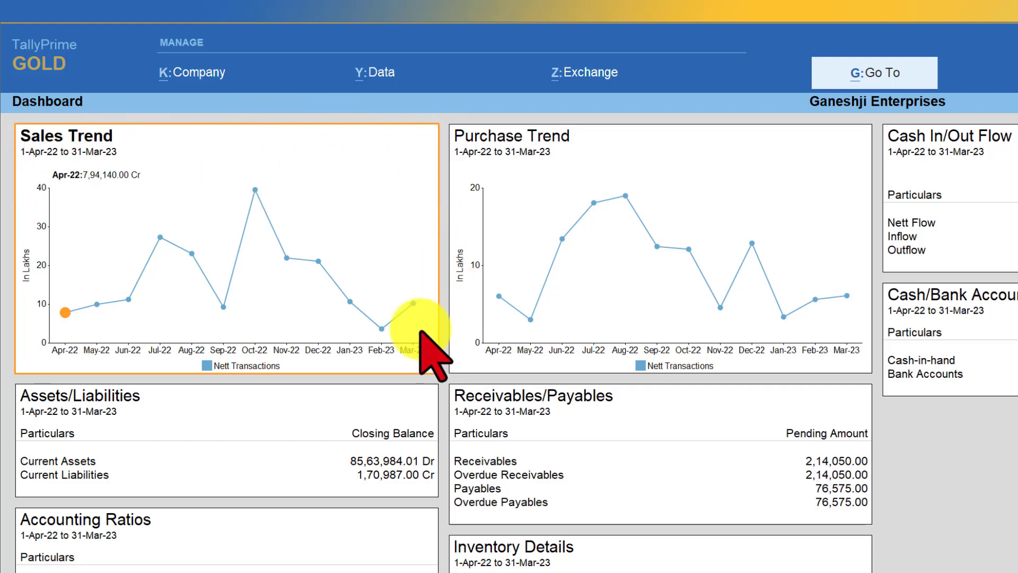
pyautogui.click(68, 228)
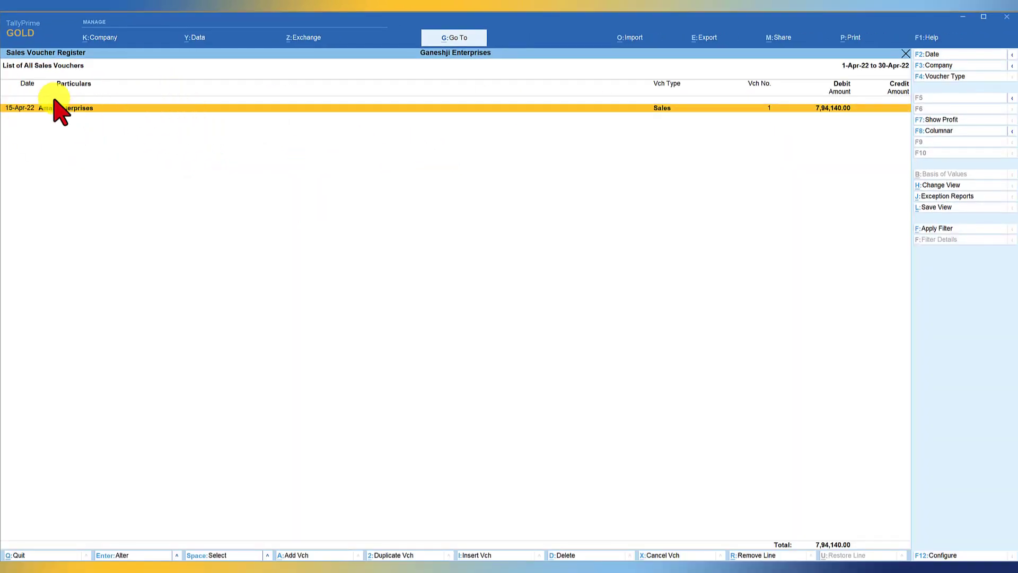
pyautogui.press('Escape')
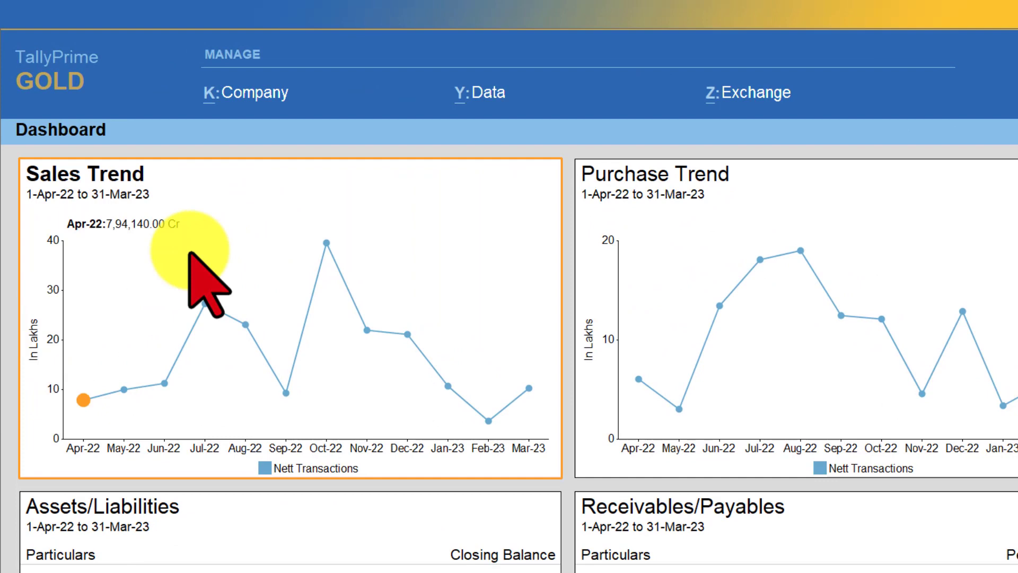
# - Check individual months' sales on the Sales Trend chart, selecting April 2022 and stepping between September and December 2022, ending on October 2022
pyautogui.click(82, 397)
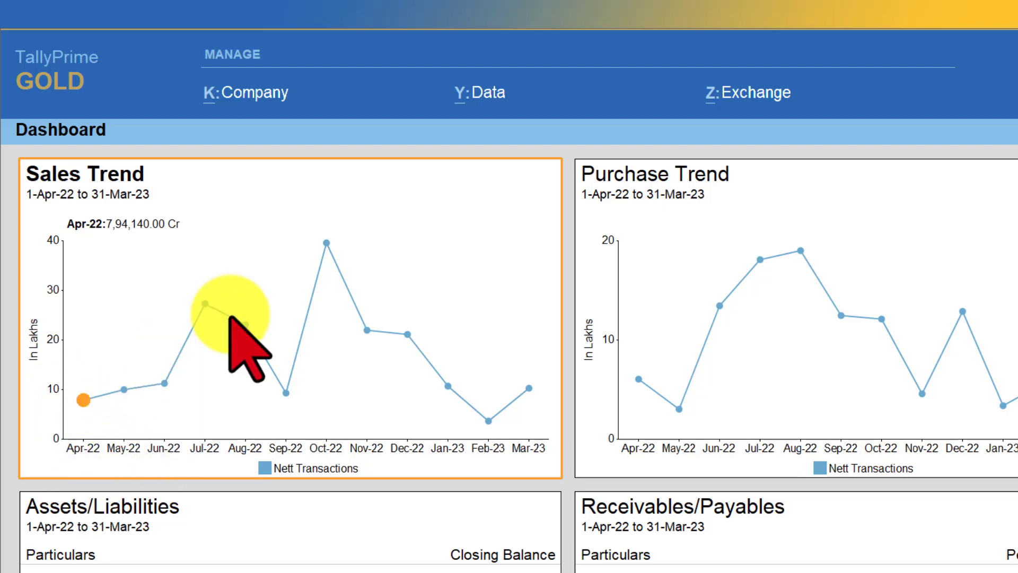
pyautogui.click(327, 245)
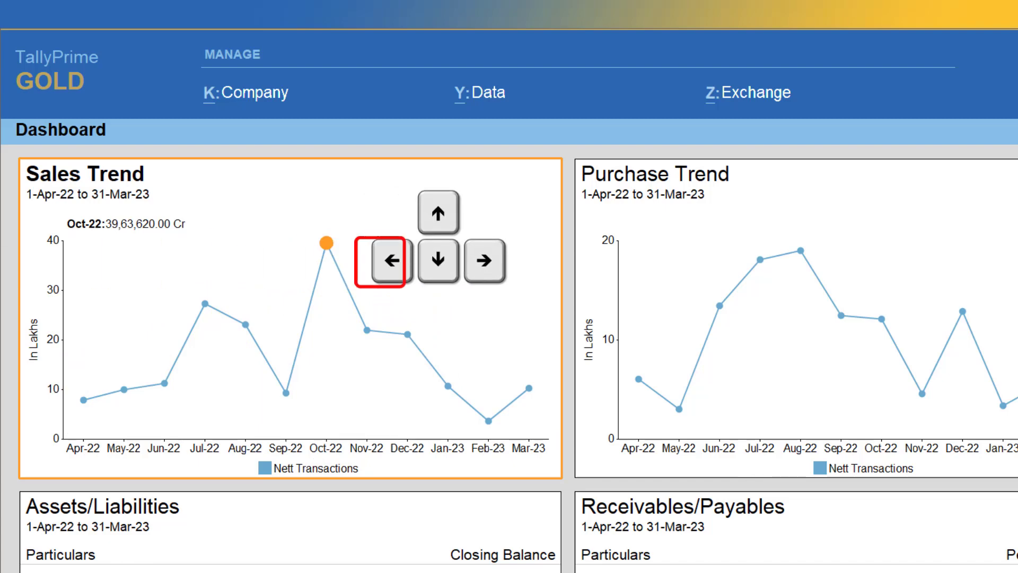
pyautogui.press('Right')
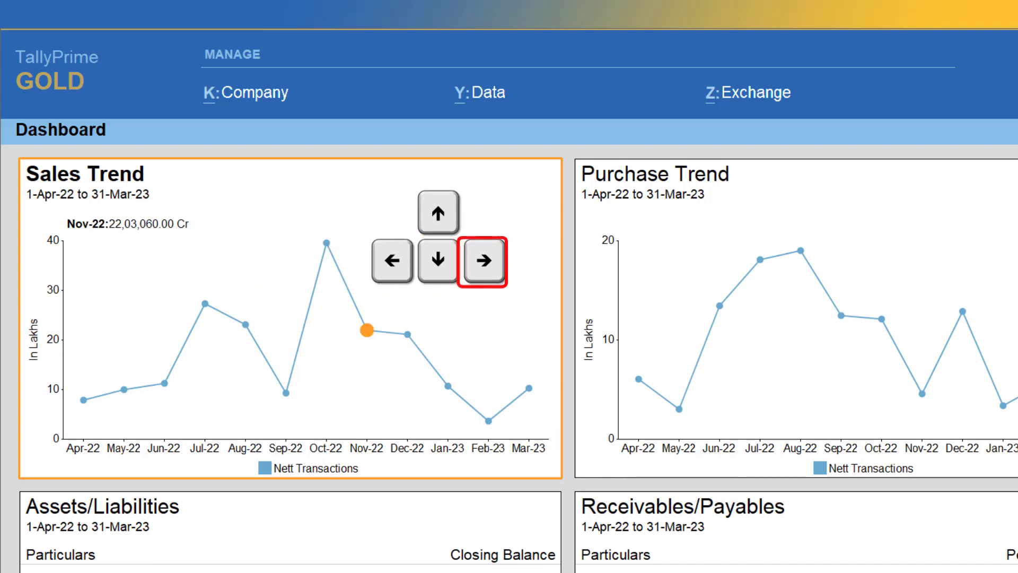
pyautogui.press('Down')
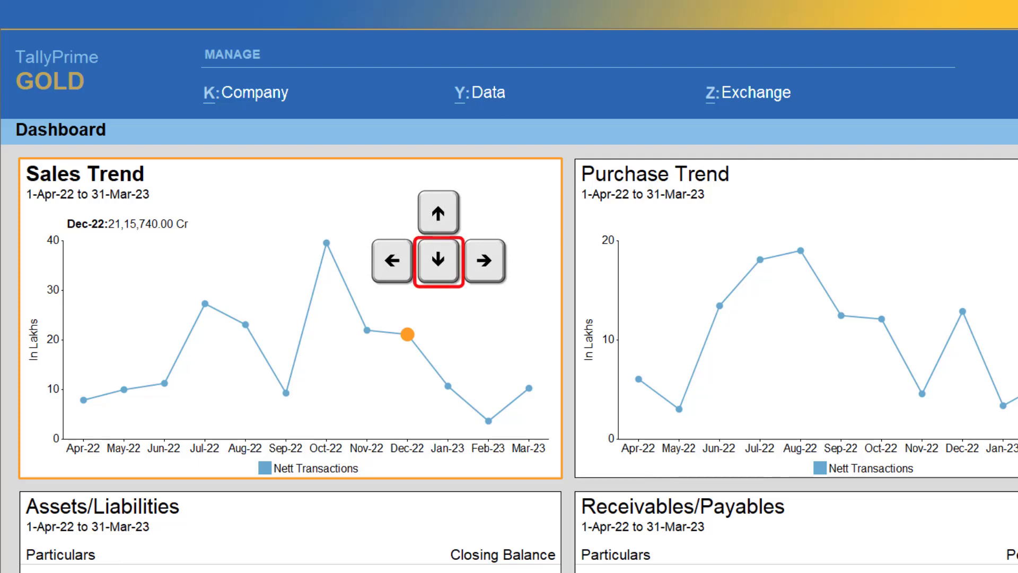
pyautogui.press('Left')
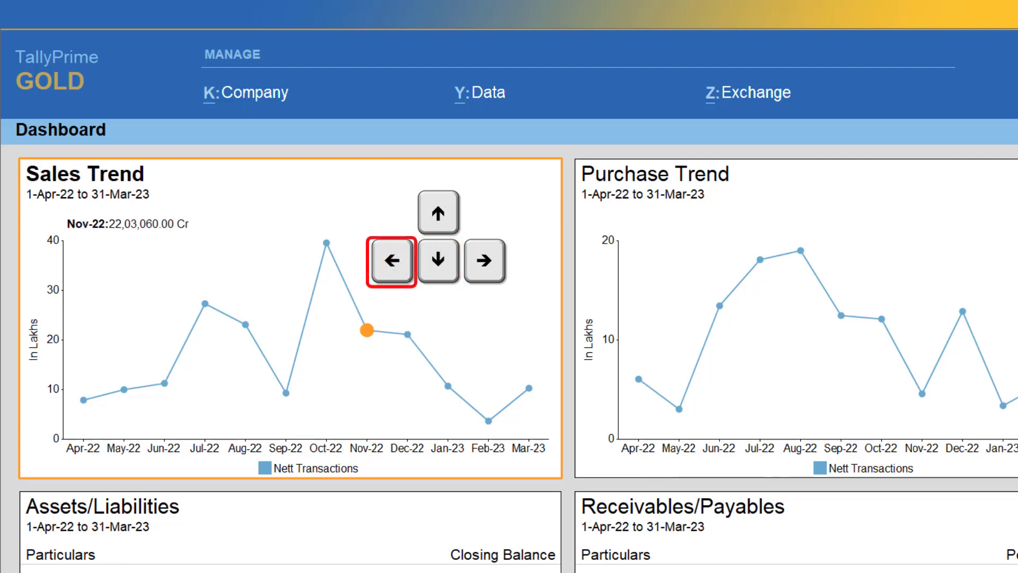
pyautogui.press('Up')
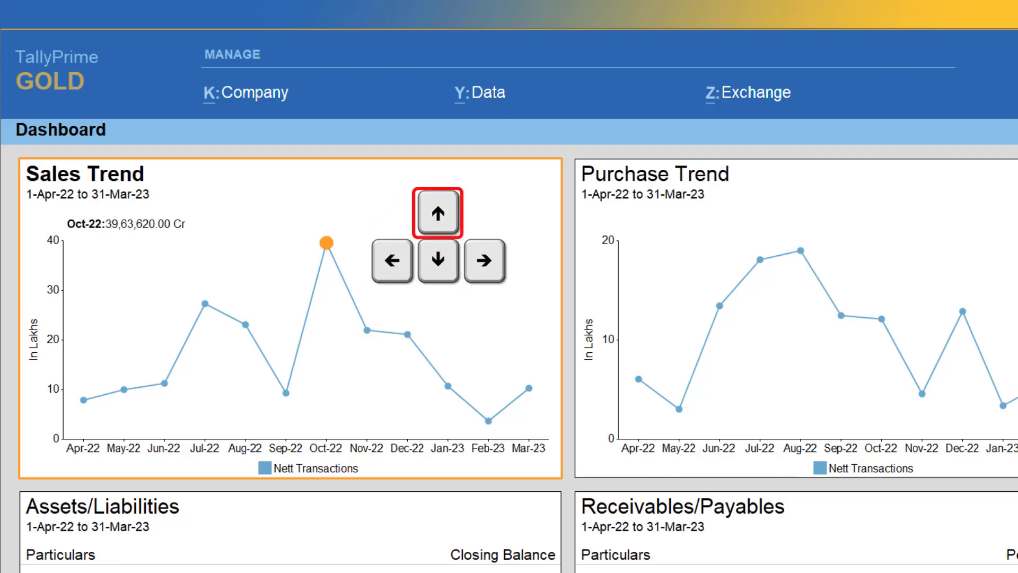
pyautogui.press('Up')
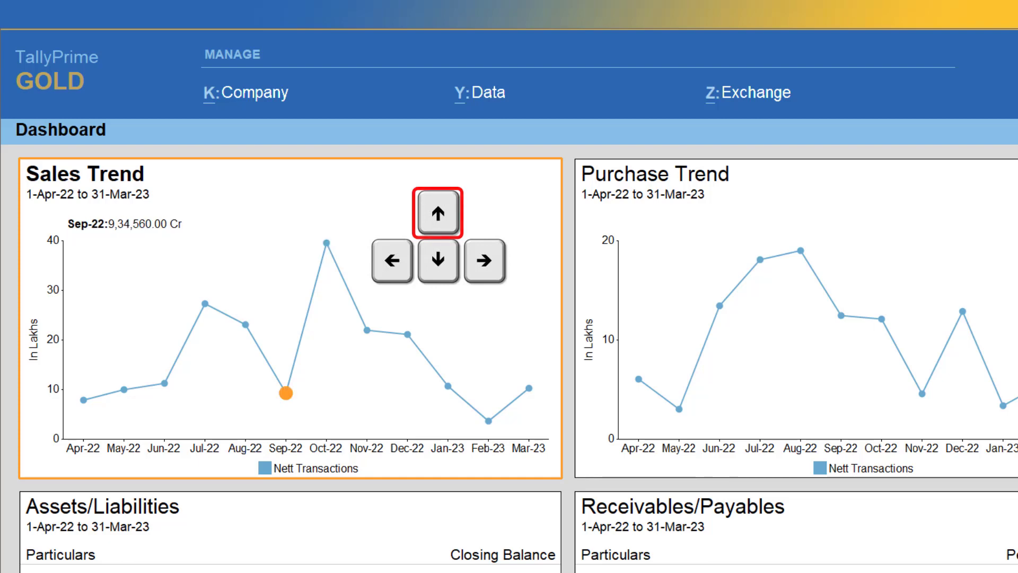
pyautogui.press('Right')
pyautogui.press('Right')
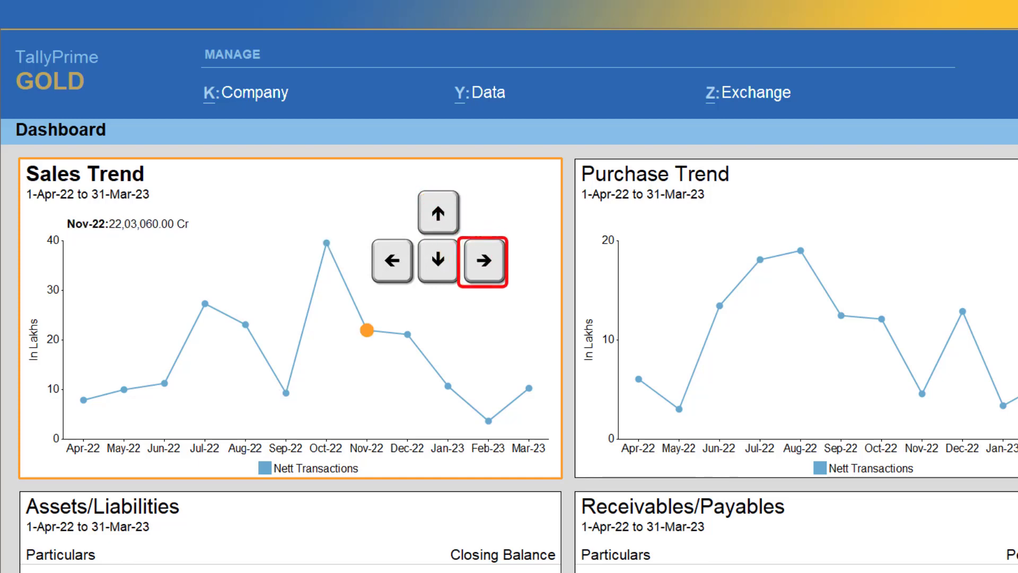
pyautogui.press('Down')
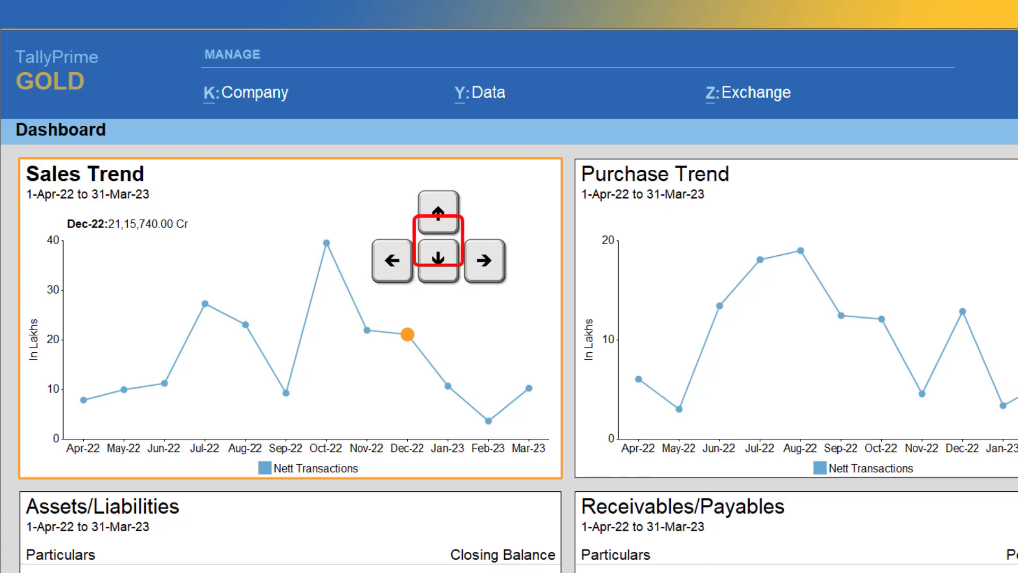
pyautogui.press('Up')
pyautogui.press('Left')
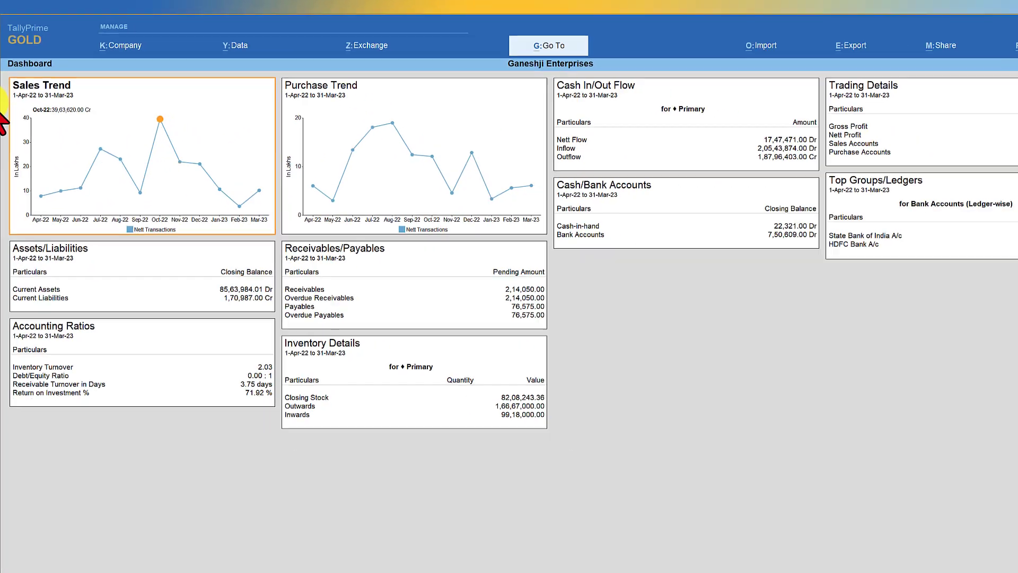
# - Drill down from the October 2022 sales point to sales voucher No. 14, accept it unchanged and return to the Dashboard
pyautogui.press('Return')
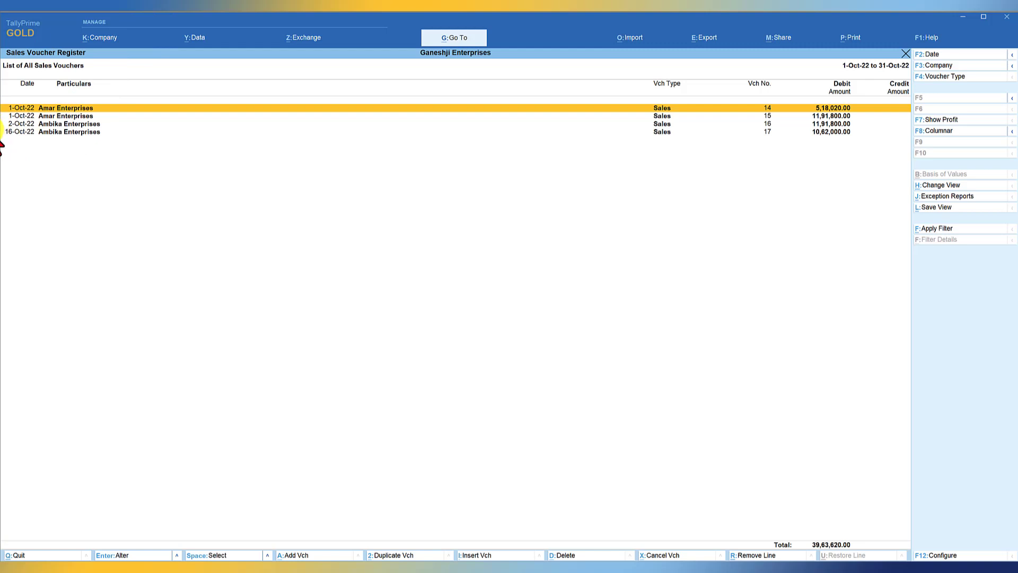
pyautogui.press('Return')
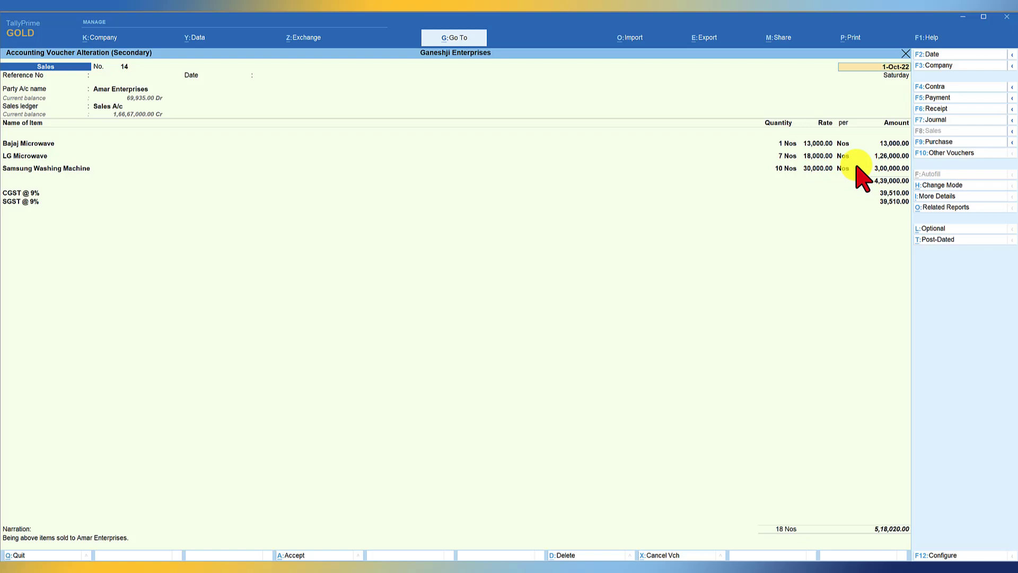
pyautogui.hotkey('ctrl', 'a')
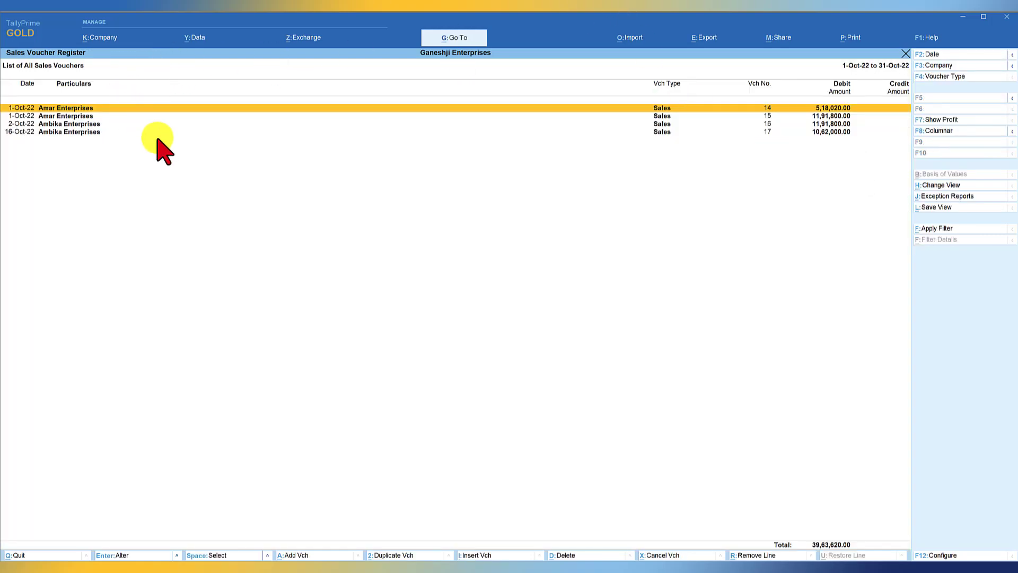
pyautogui.press('Escape')
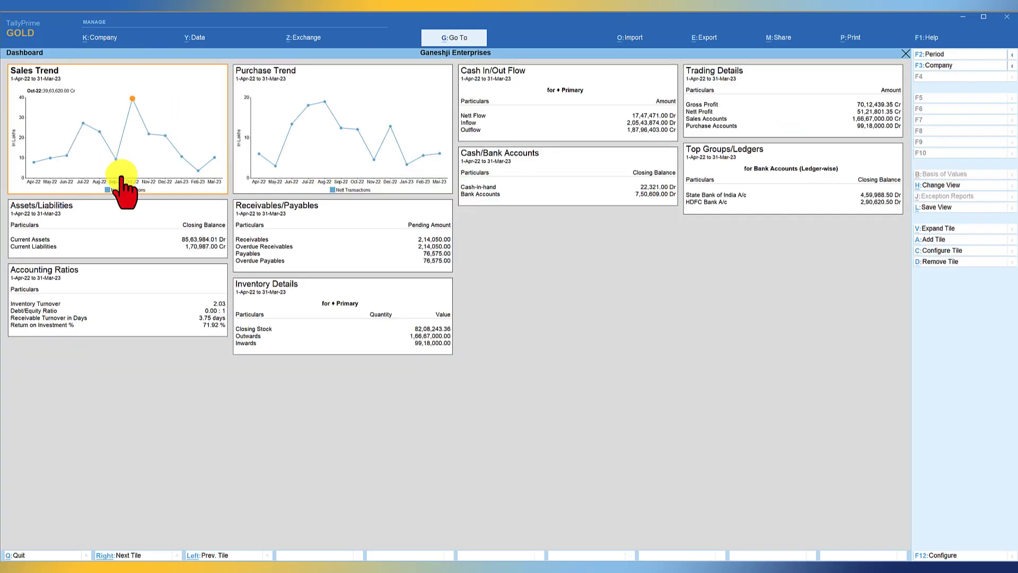
pyautogui.moveTo(133, 99)
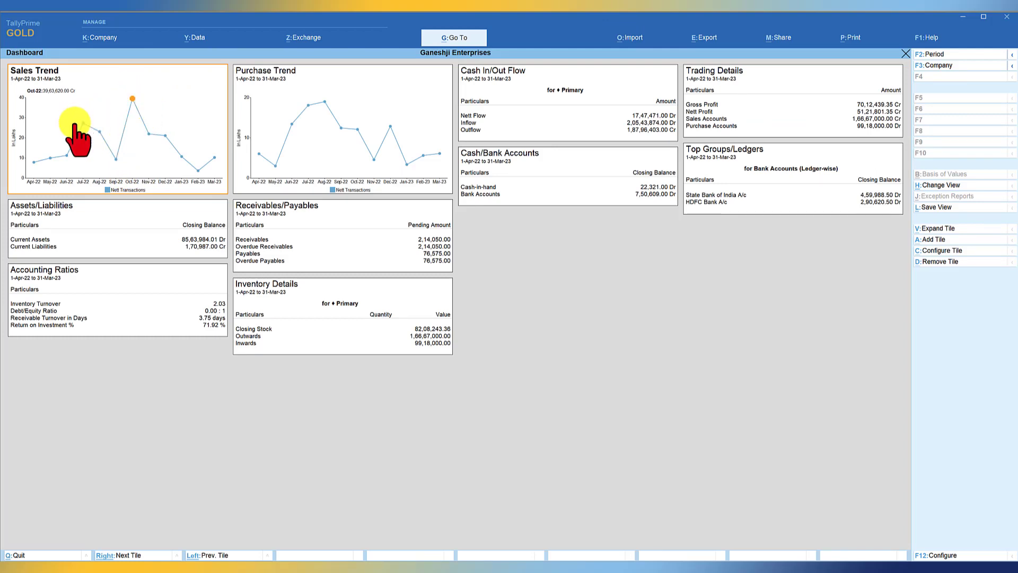
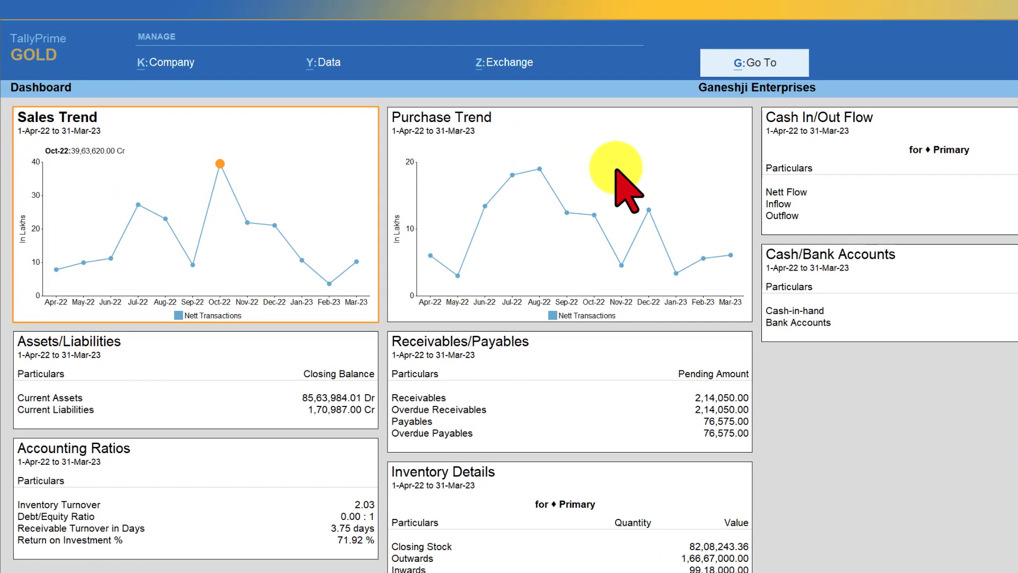
# - Select October 2022 on the Purchase Trend chart and move the tile selection forward through the remaining tiles to Inventory Details
pyautogui.click(612, 191)
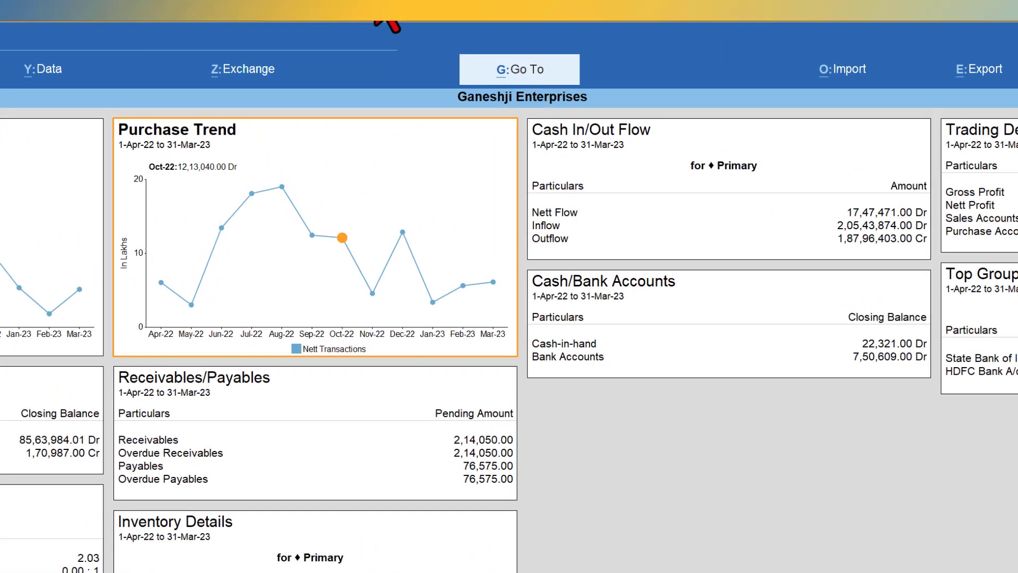
pyautogui.press('Right')
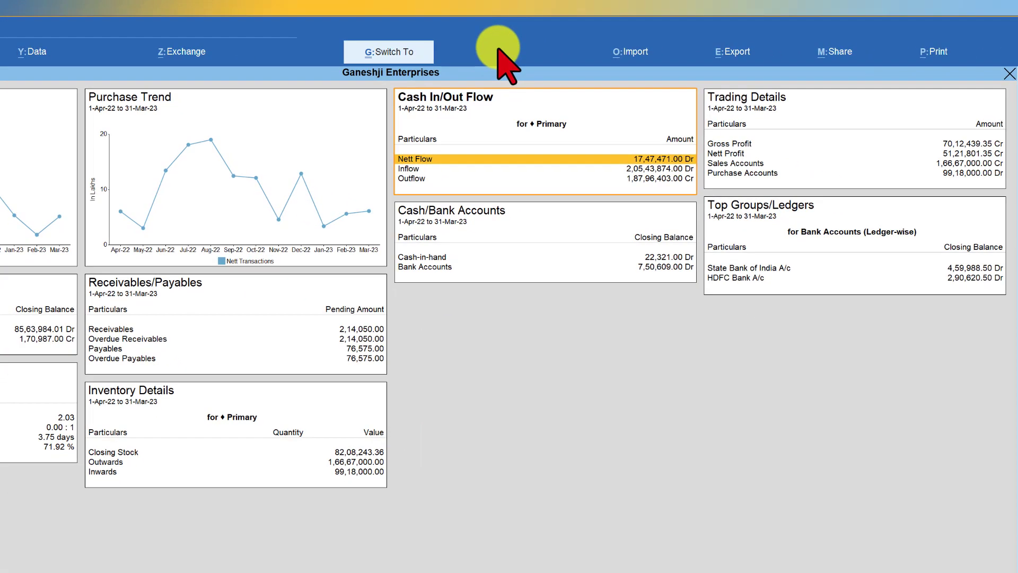
pyautogui.press('Right')
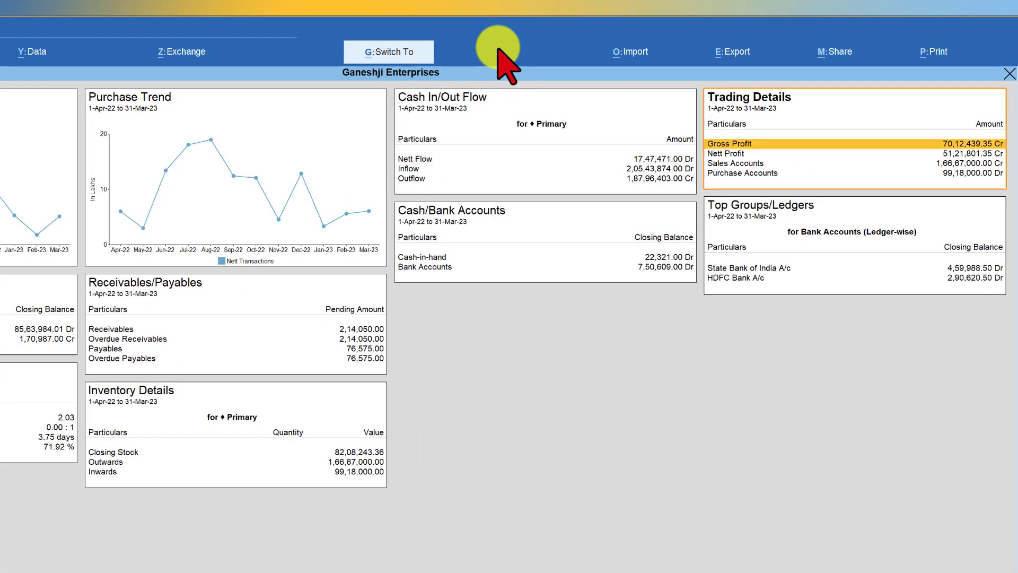
pyautogui.press('Right')
pyautogui.press('Right')
pyautogui.press('Right')
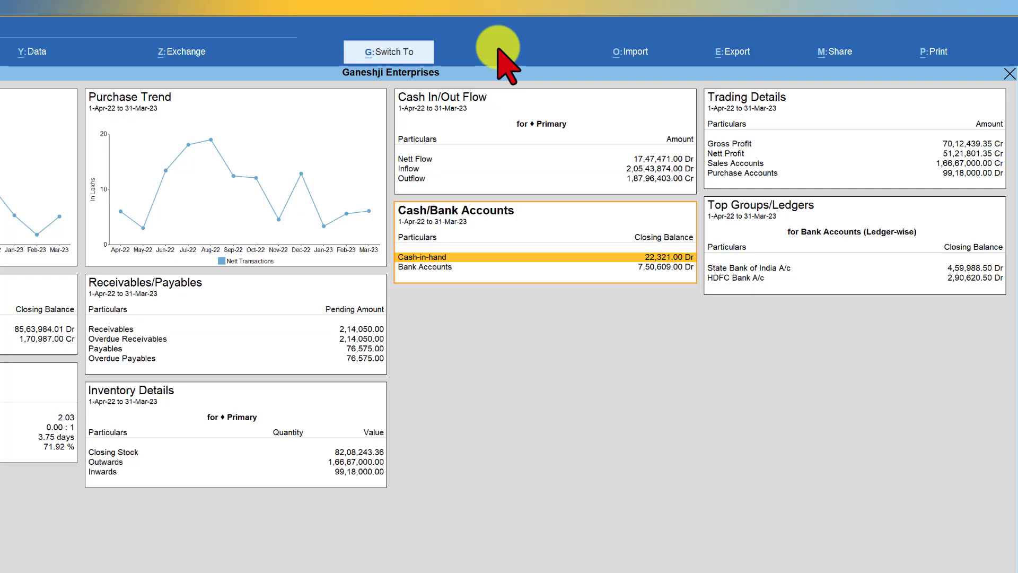
pyautogui.press('Right')
pyautogui.press('Right')
pyautogui.press('Right')
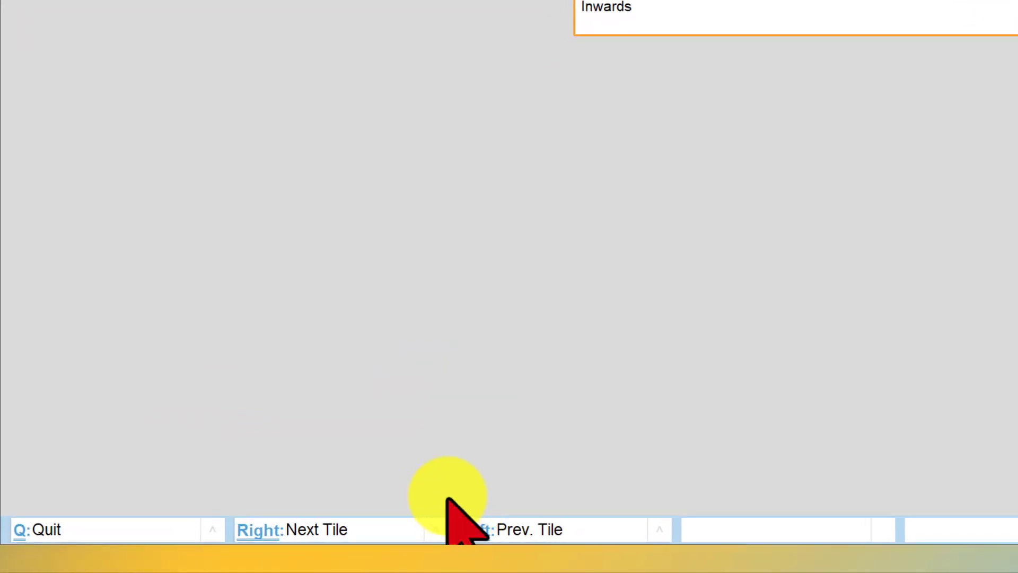
# - Move the tile selection backward from Inventory Details through Accounting Ratios and Top Groups/Ledgers to the preceding tiles
pyautogui.hotkey('ctrl', 'Left')
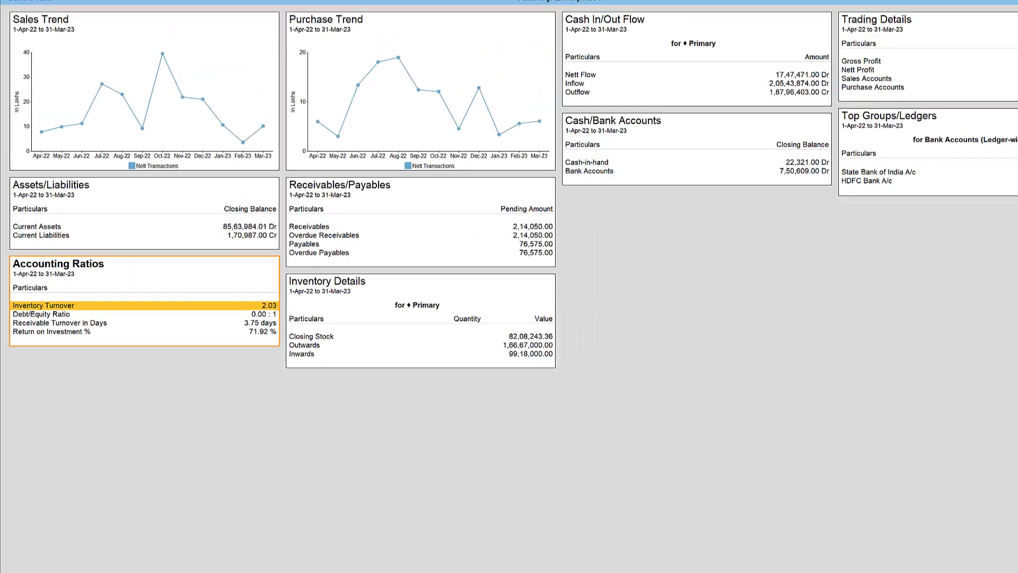
pyautogui.hotkey('ctrl', 'Left')
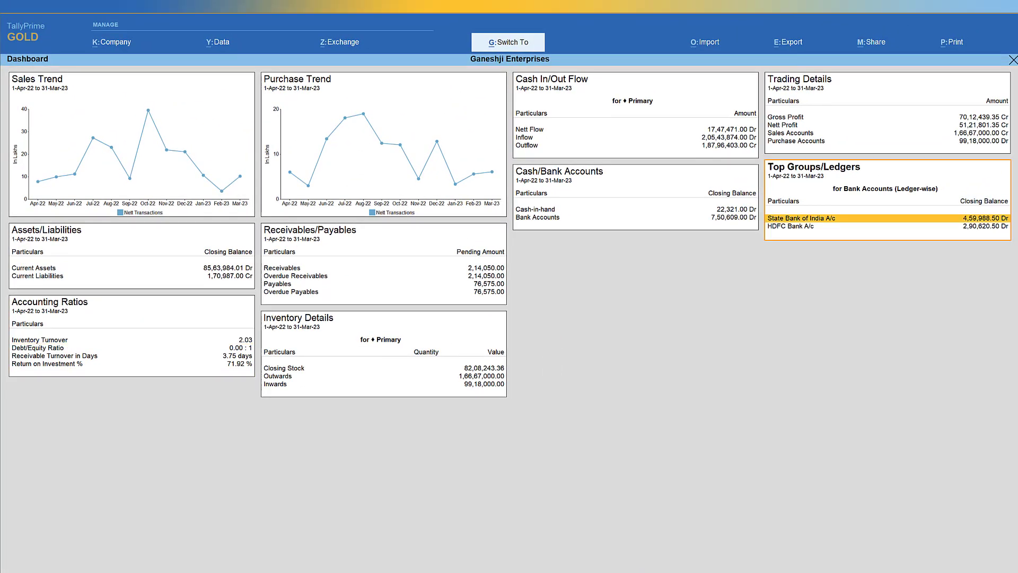
pyautogui.hotkey('ctrl', 'Left')
pyautogui.hotkey('ctrl', 'Left')
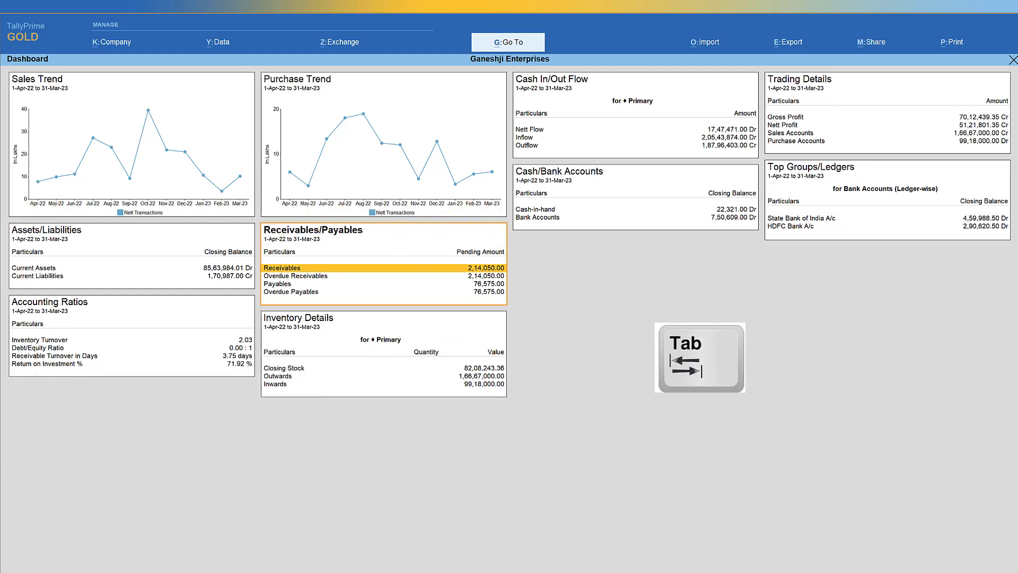
# - Move the tile selection forward from Receivables/Payables to Top Groups/Ledgers and back through Cash/Bank Accounts to earlier tiles
pyautogui.press('Tab')
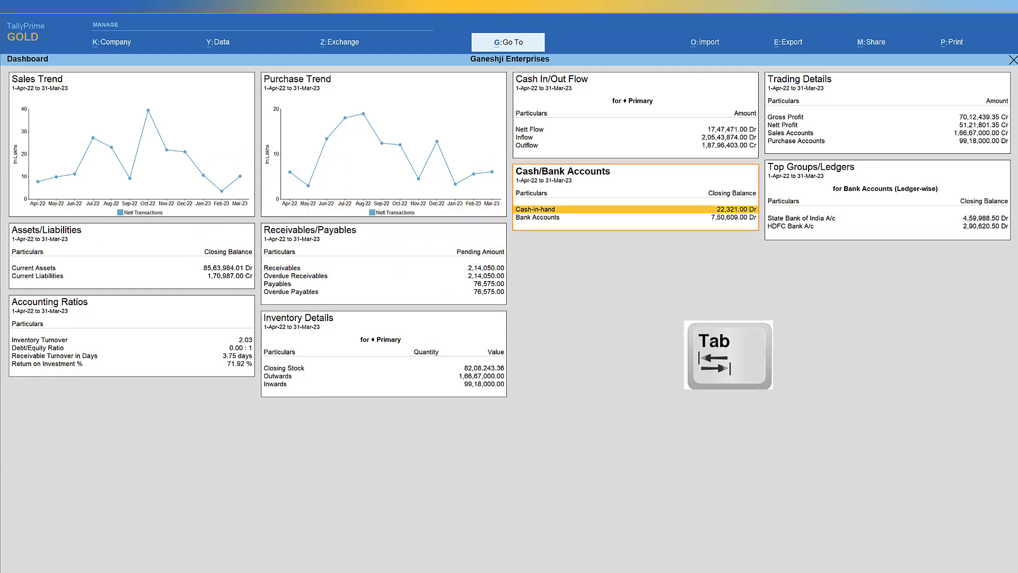
pyautogui.press('Tab')
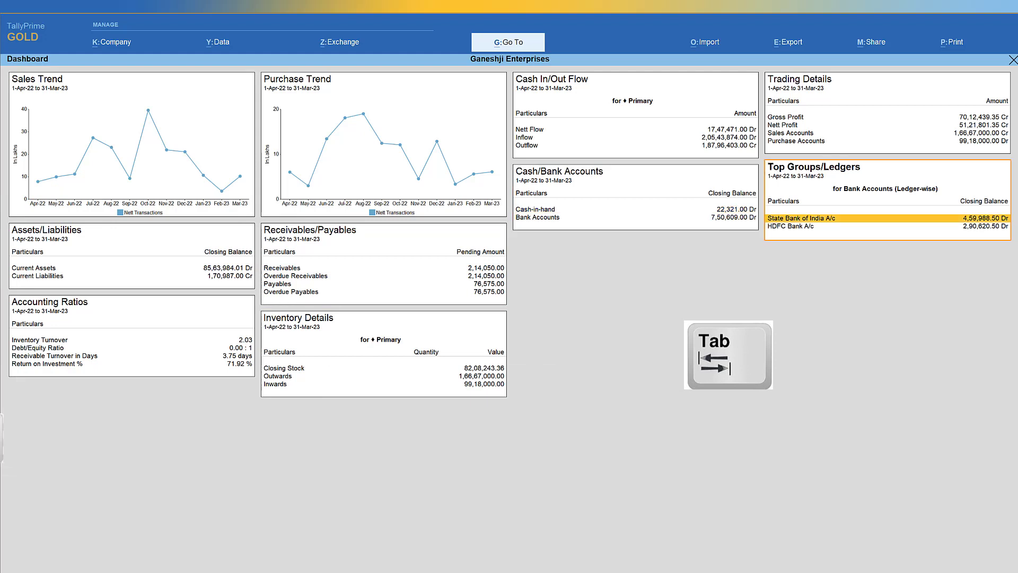
pyautogui.hotkey('shift', 'Tab')
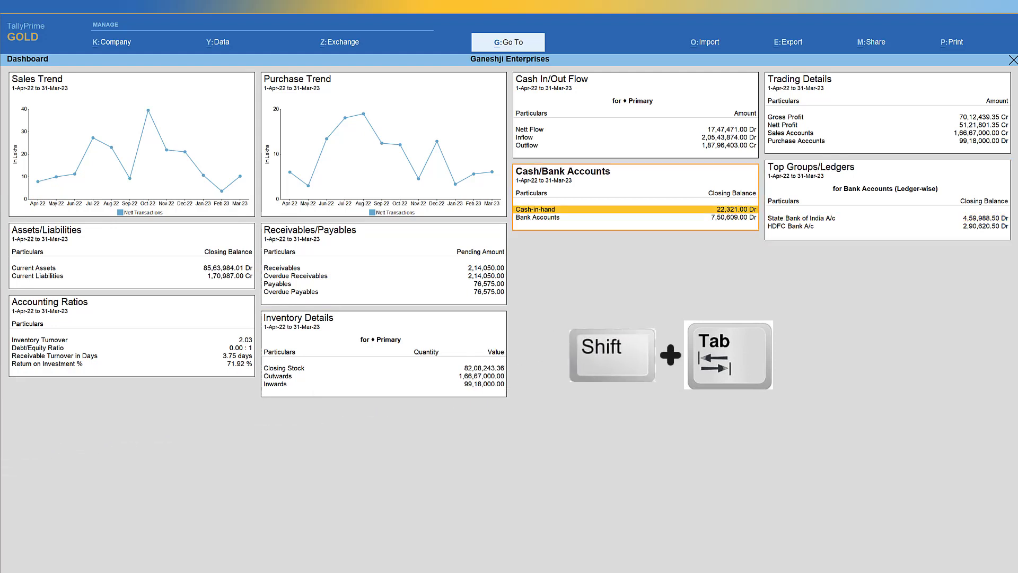
pyautogui.hotkey('shift', 'Tab')
pyautogui.hotkey('shift', 'Tab')
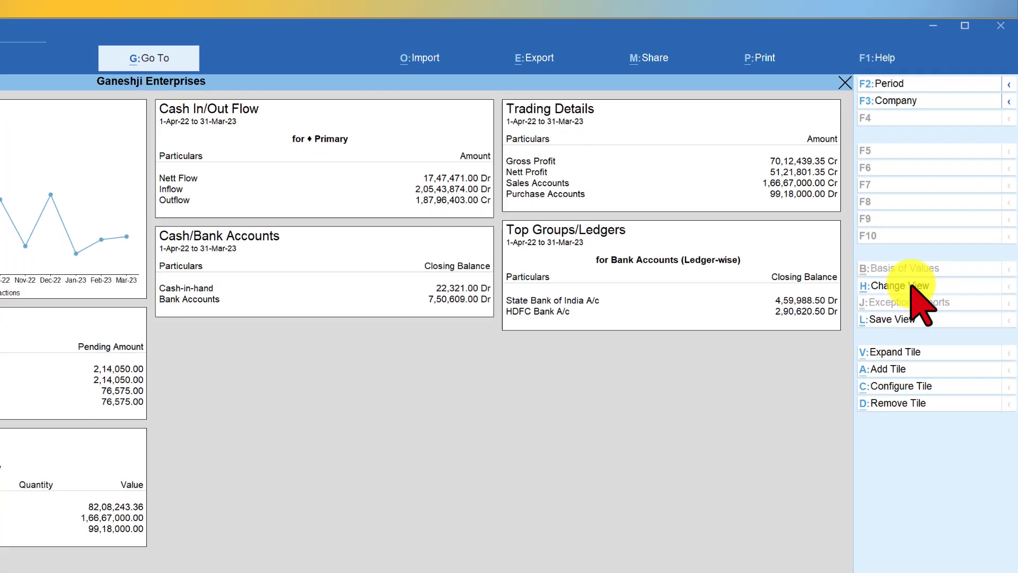
# - Change the Dashboard layout to the Vertical view and switch it back to the Horizontal view
pyautogui.click(912, 286)
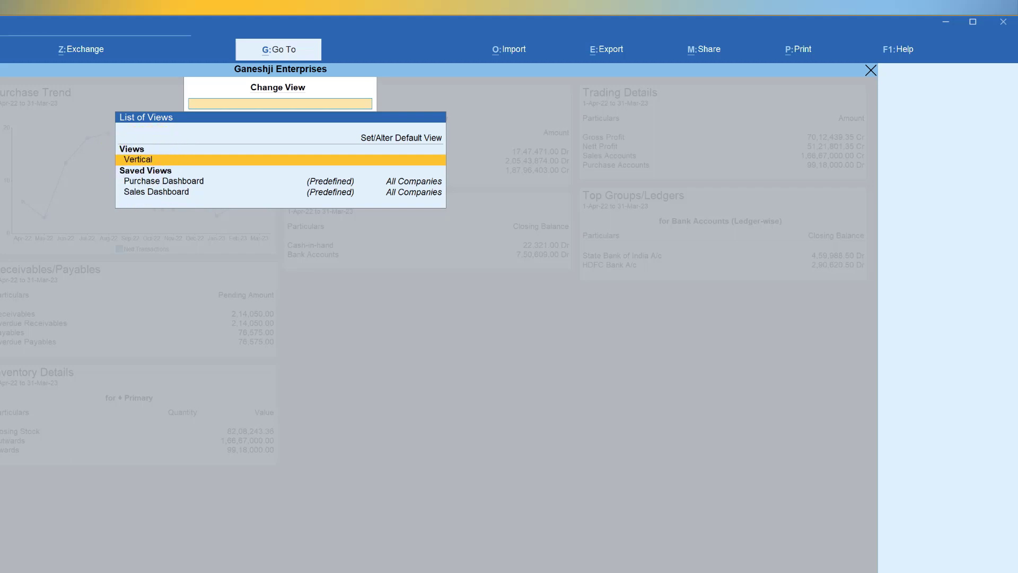
pyautogui.press('Return')
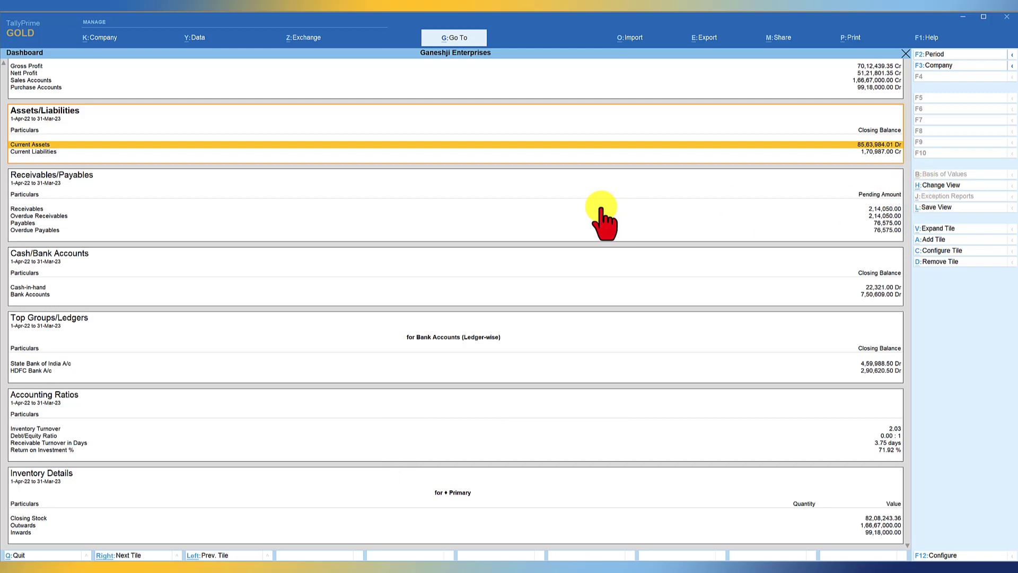
pyautogui.hotkey('ctrl', 'h')
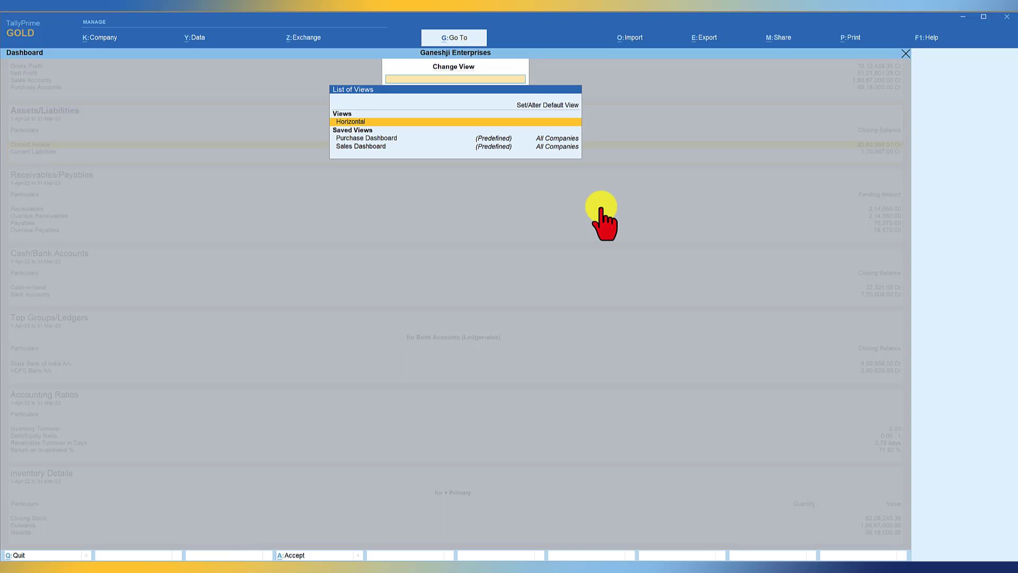
pyautogui.press('Return')
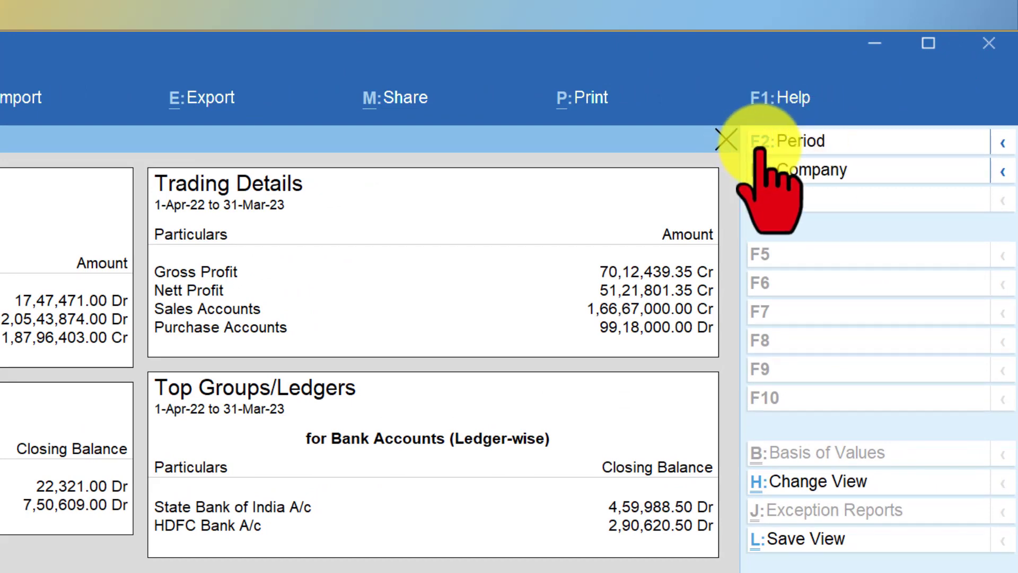
# - Change the period of the Sales Trend tile alone to run from 1-4-2022 to 30-9-2022
pyautogui.click(1002, 143)
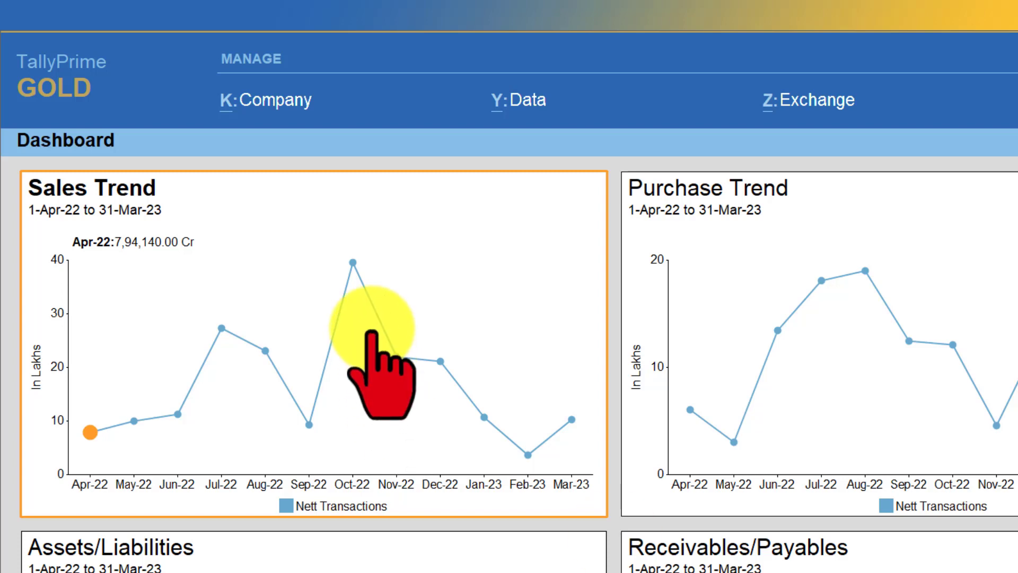
pyautogui.hotkey('alt', 'F2')
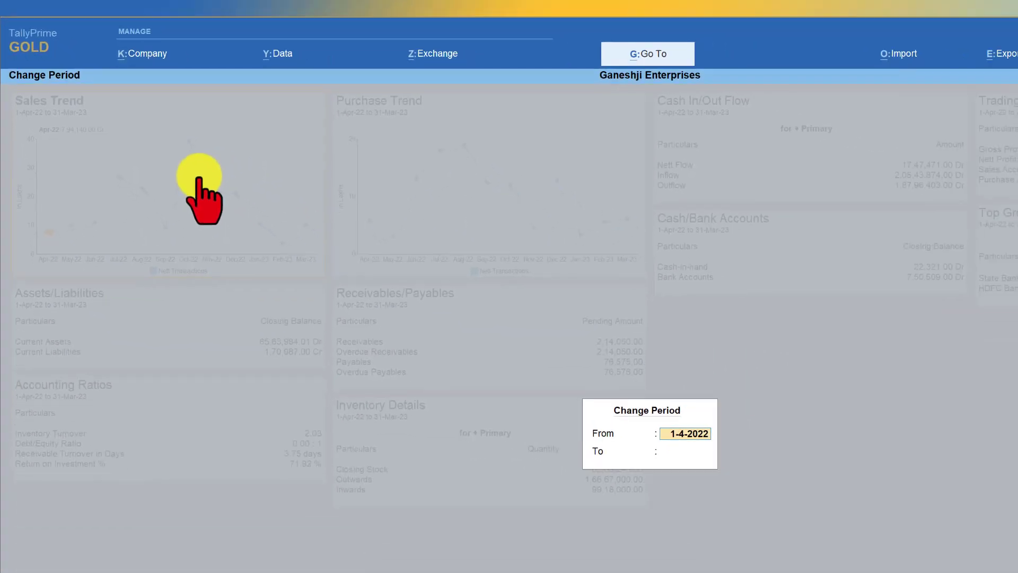
pyautogui.press('Return')
pyautogui.write('30-9-22')
pyautogui.press('Return')
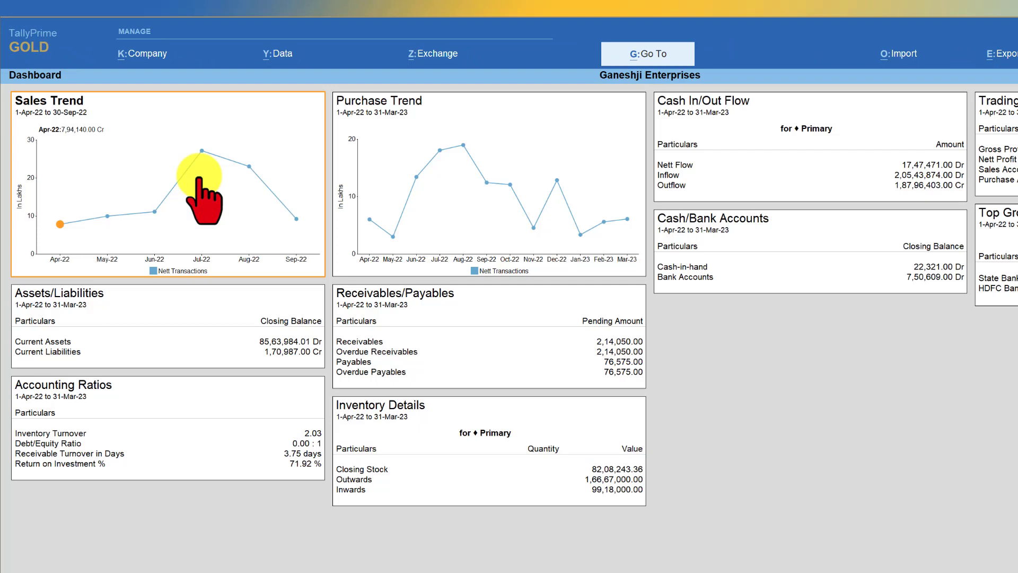
# - Review the From and To dates of the Sales Trend tile's period and keep them
pyautogui.hotkey('alt', 'F2')
pyautogui.press('Return')
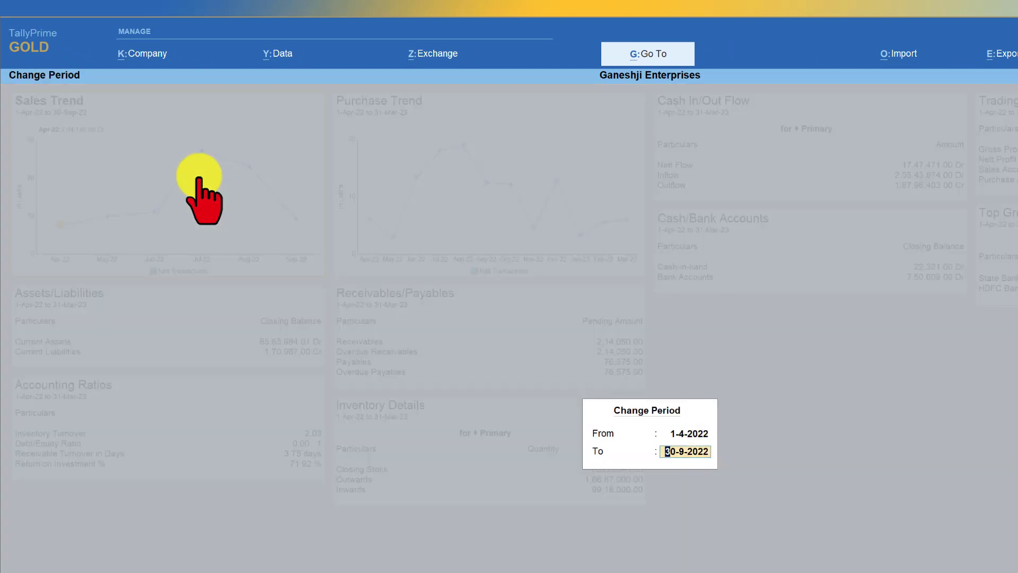
pyautogui.press('Return')
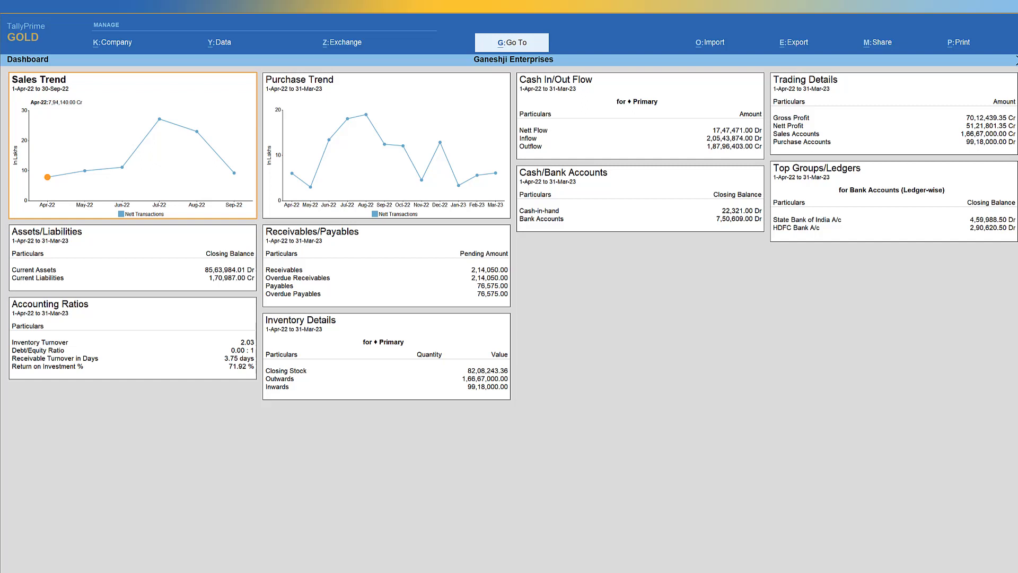
# - Change the period for all Dashboard tiles at once to 1-4-2022 through 30-9-2022
pyautogui.hotkey('ctrl', 'F2')
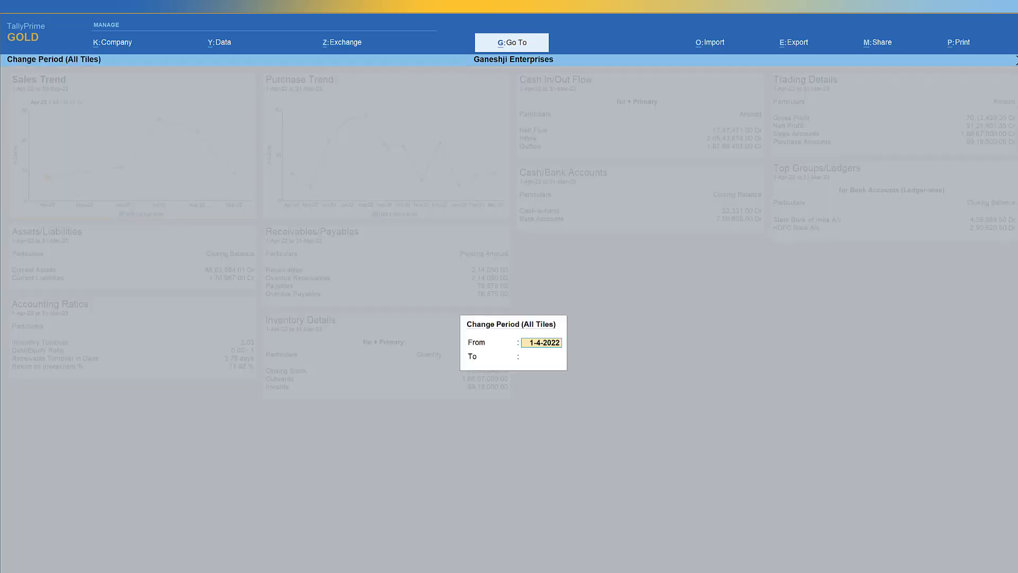
pyautogui.press('Return')
pyautogui.write('30-9')
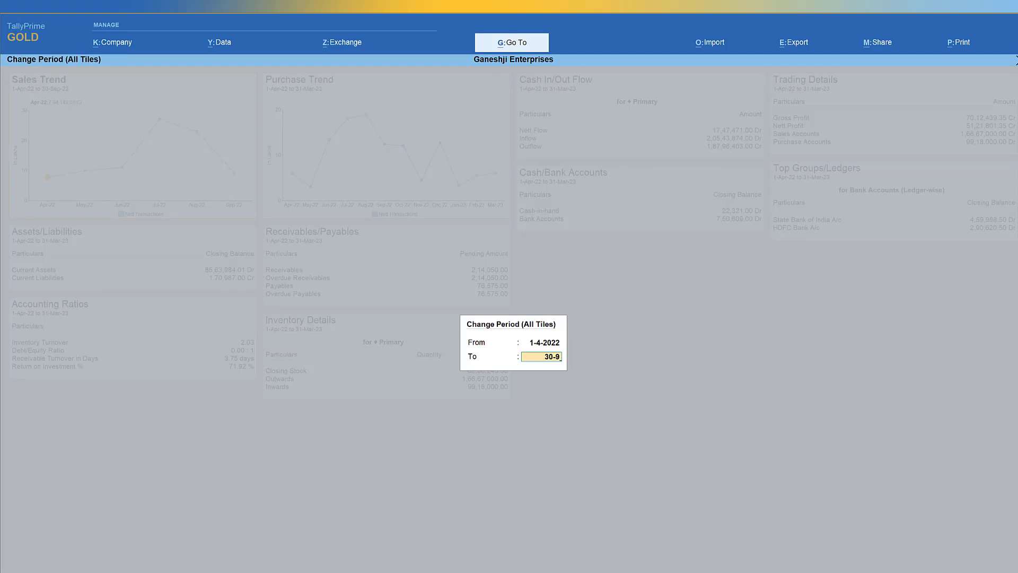
pyautogui.press('Return')
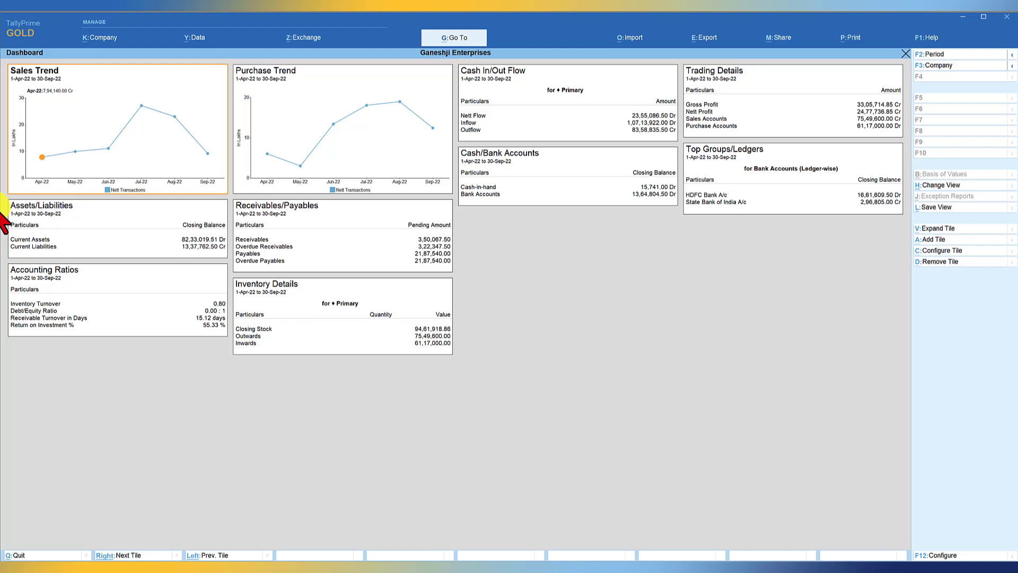
# - Open the predefined Purchase Dashboard from the saved views
pyautogui.click(465, 38)
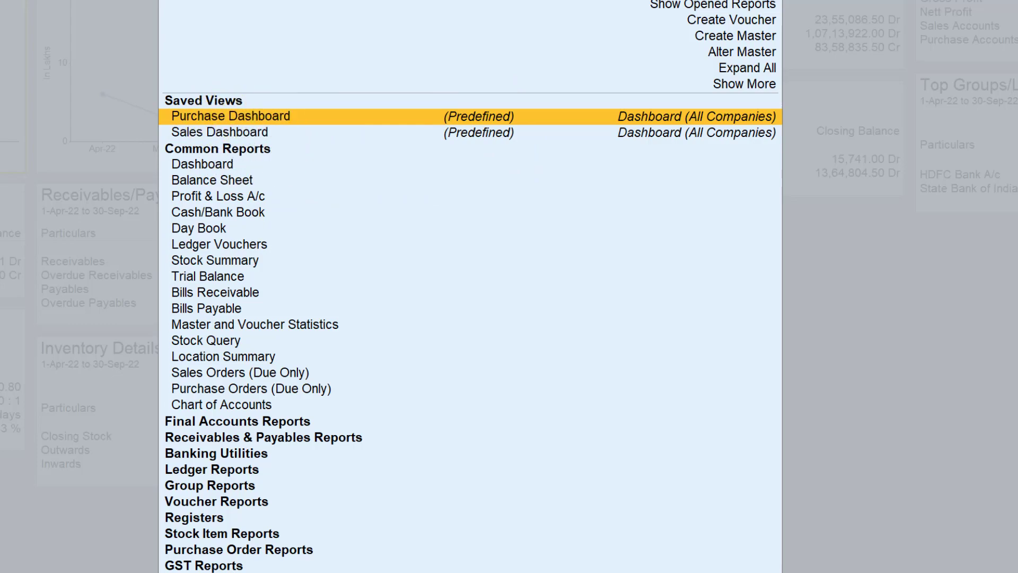
pyautogui.press('Return')
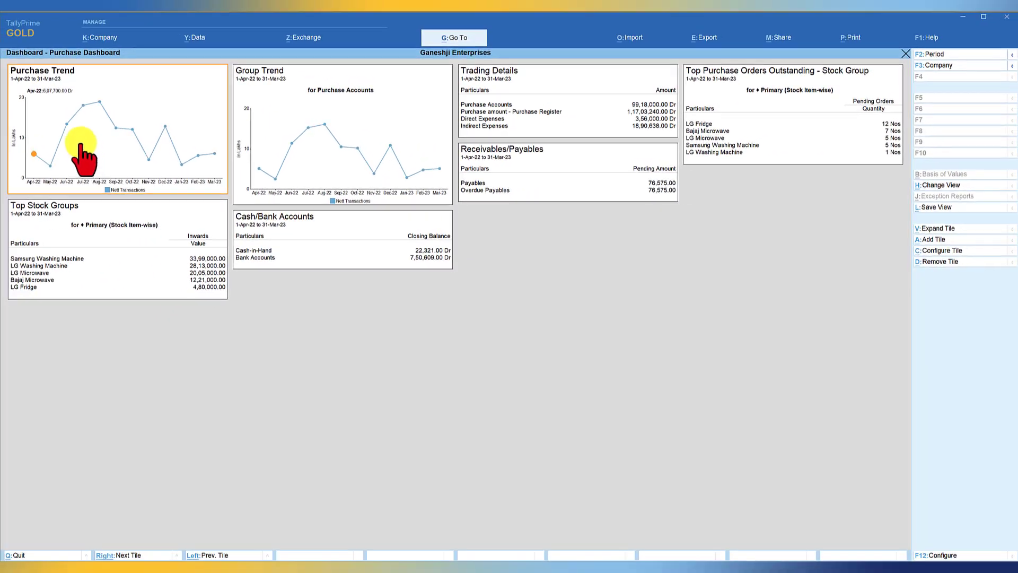